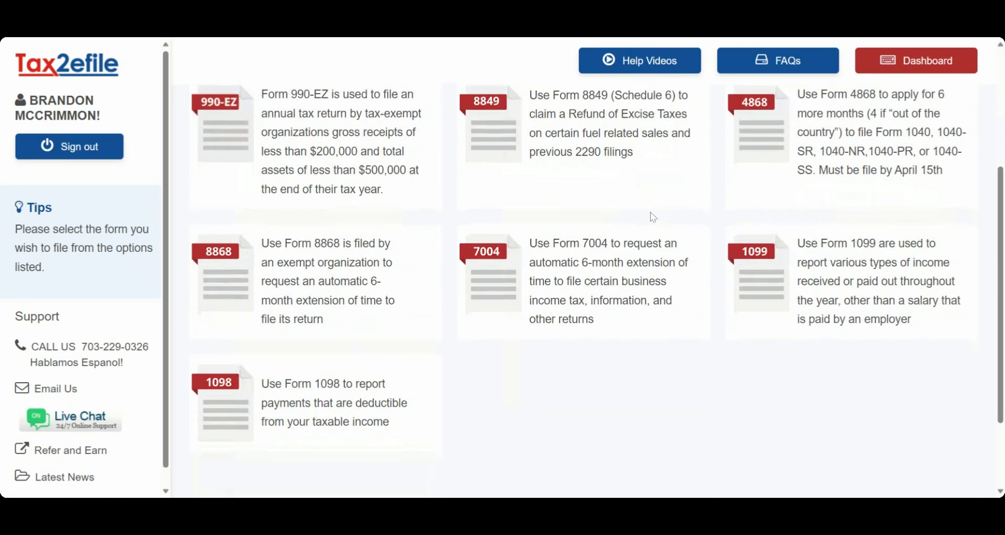
# Open the 1099 form services and start a new self-service filing for Form 1099-MISC.
pyautogui.click(747, 284)
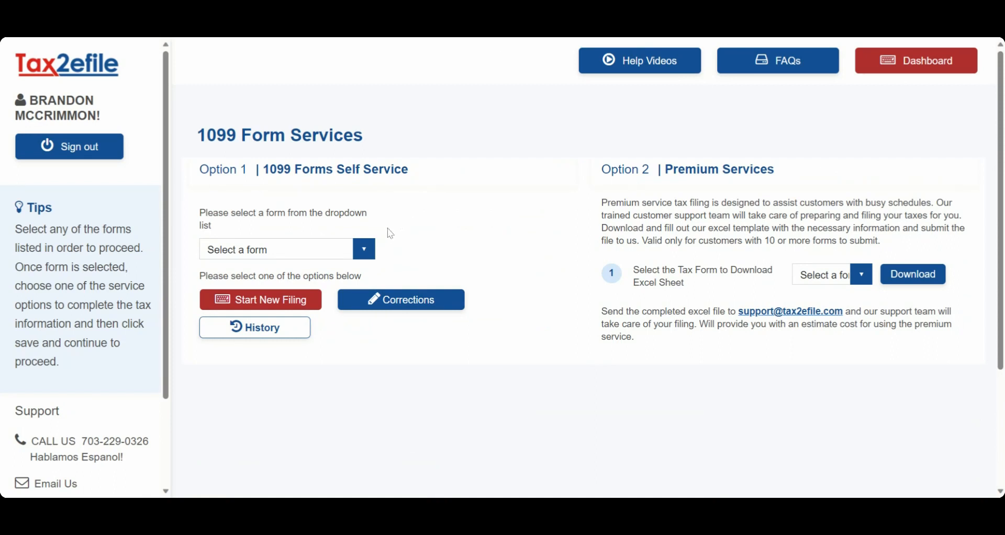
pyautogui.click(365, 248)
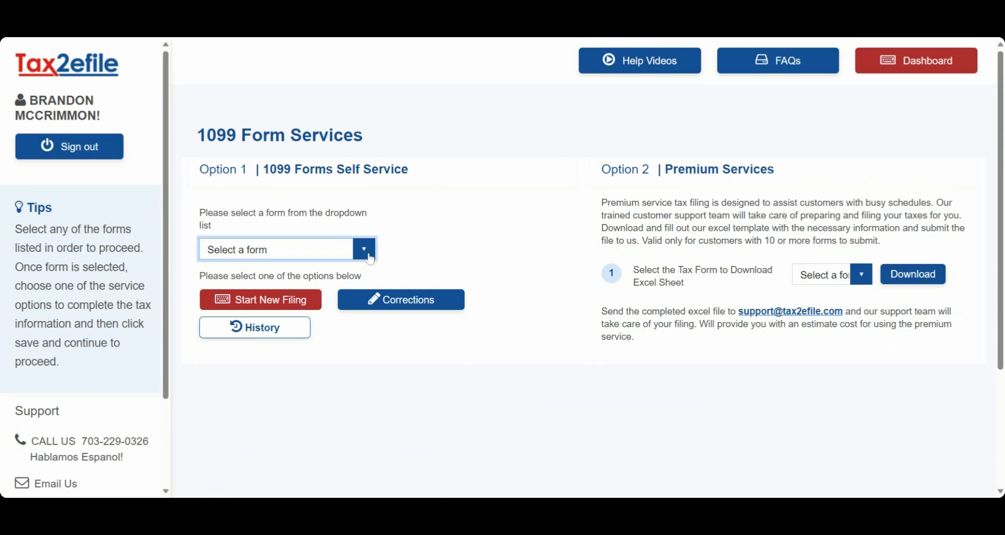
pyautogui.click(350, 278)
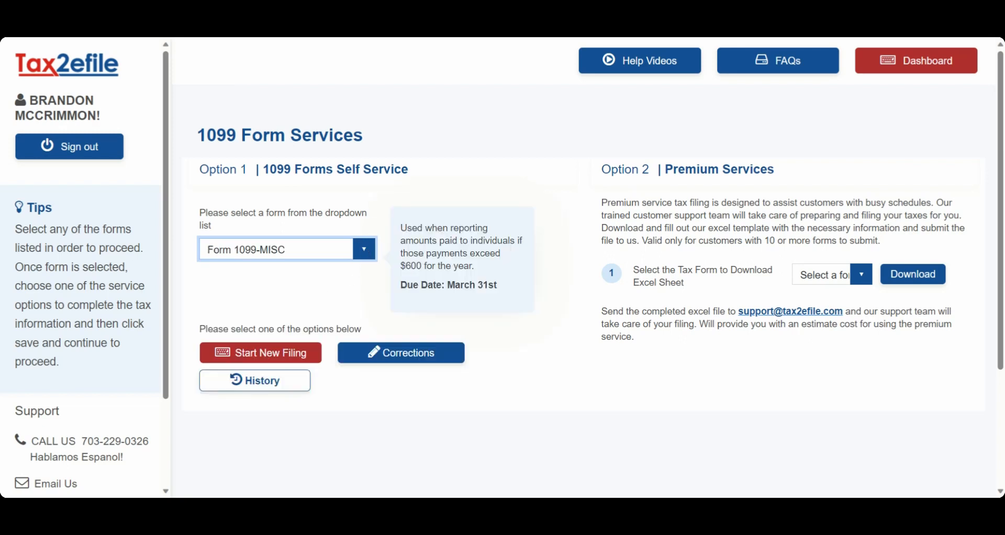
pyautogui.click(287, 360)
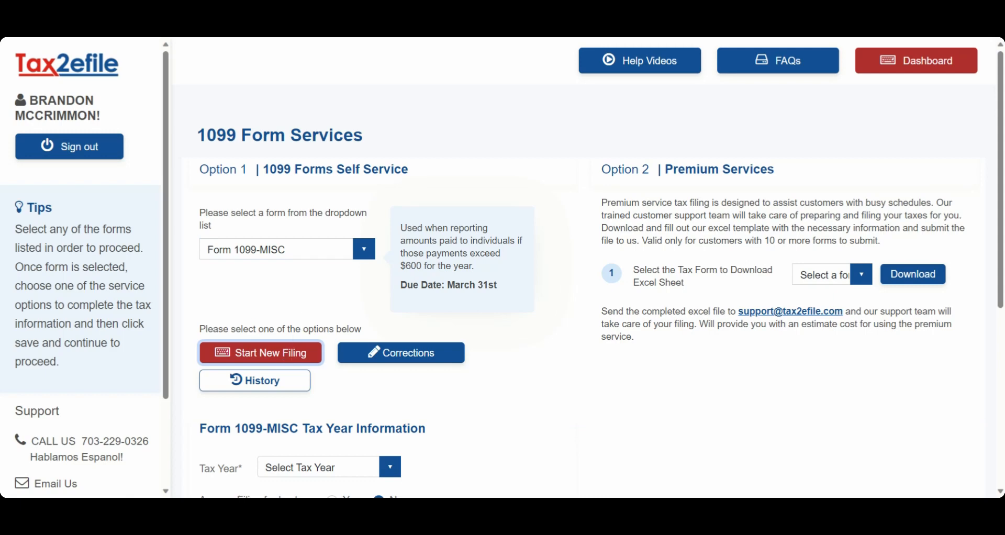
# Set the filing's tax year to 2023 and save the tax year information to continue.
pyautogui.scroll(-2, 314, 314)
pyautogui.scroll(-1, 340, 319)
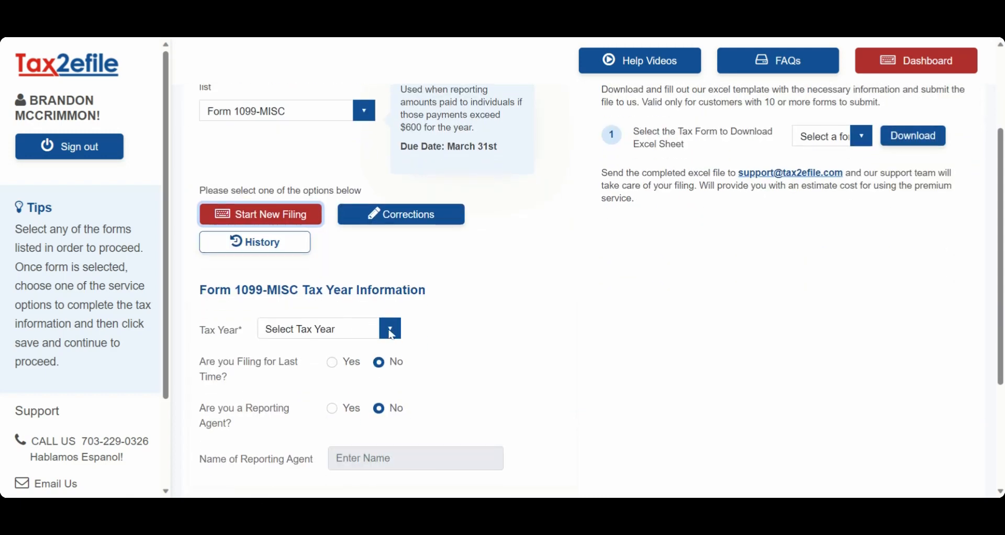
pyautogui.click(389, 331)
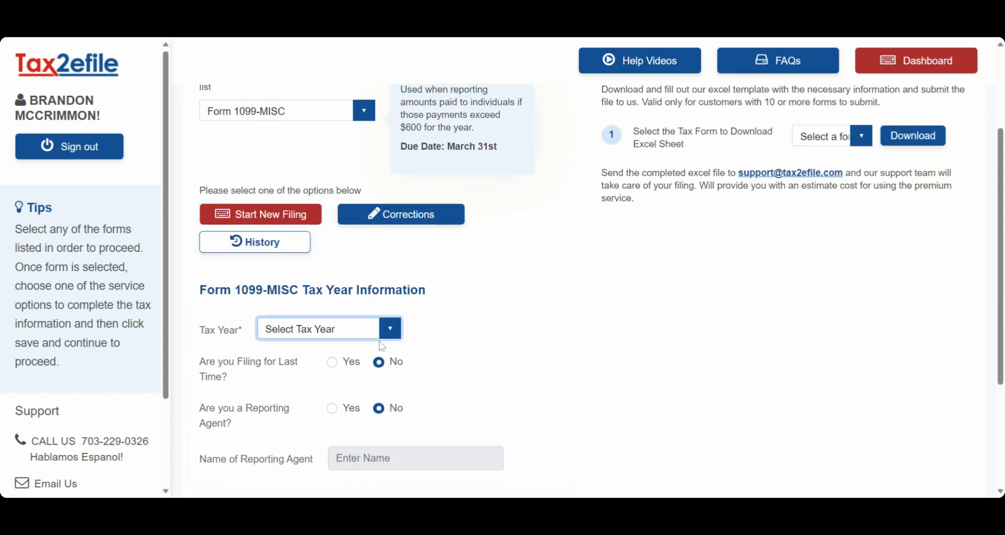
pyautogui.click(383, 347)
pyautogui.scroll(-4, 484, 330)
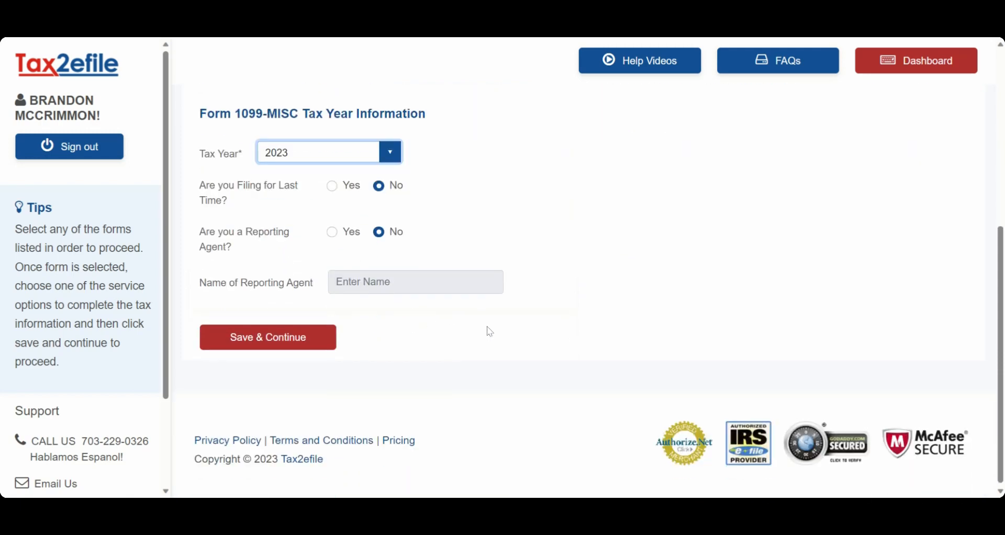
pyautogui.click(313, 340)
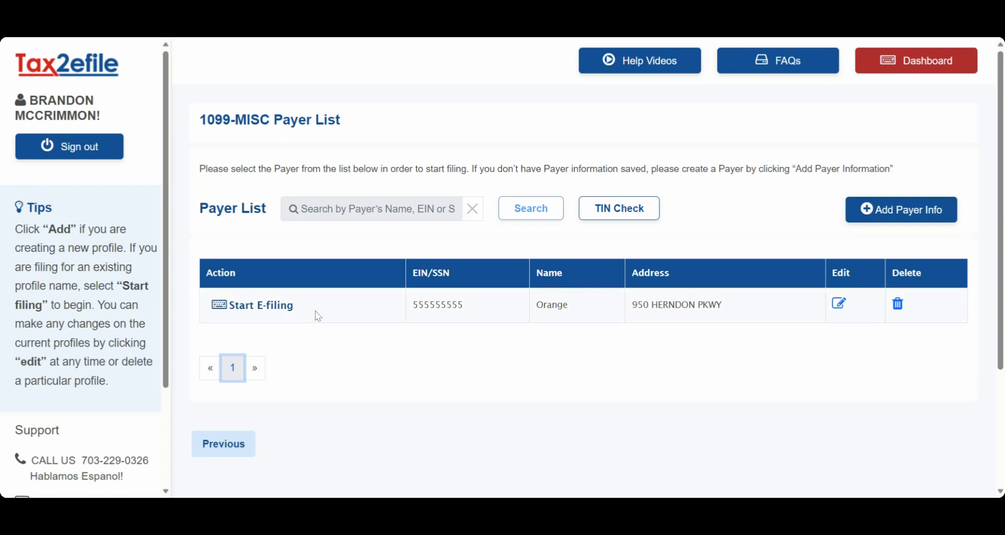
# Start e-filing for the payer Orange and download the bulk upload template for recipients.
pyautogui.click(285, 313)
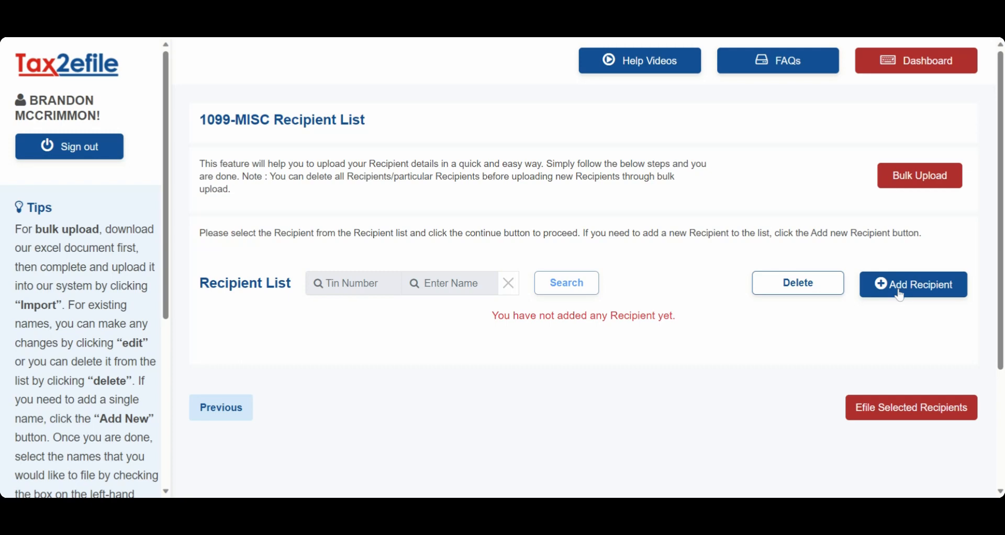
pyautogui.click(913, 181)
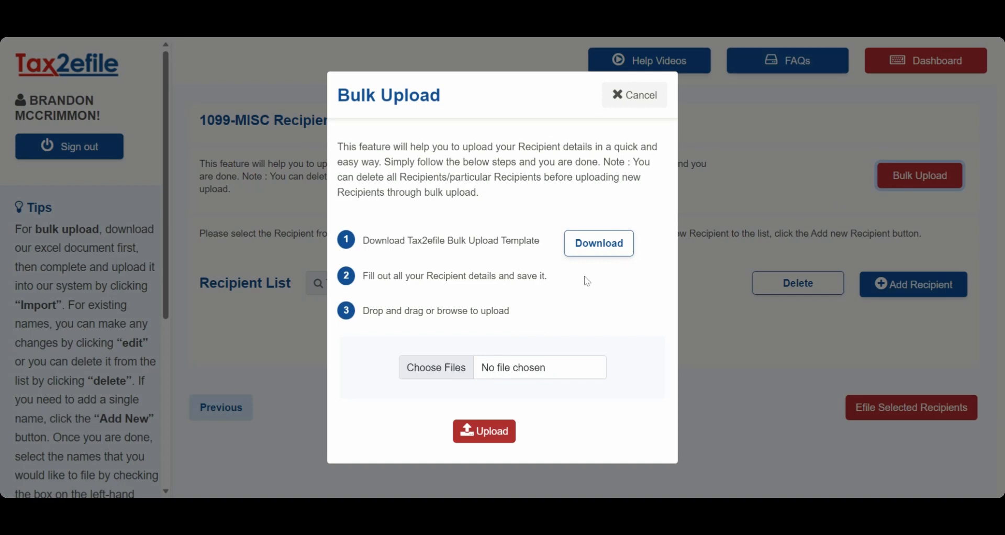
pyautogui.click(608, 244)
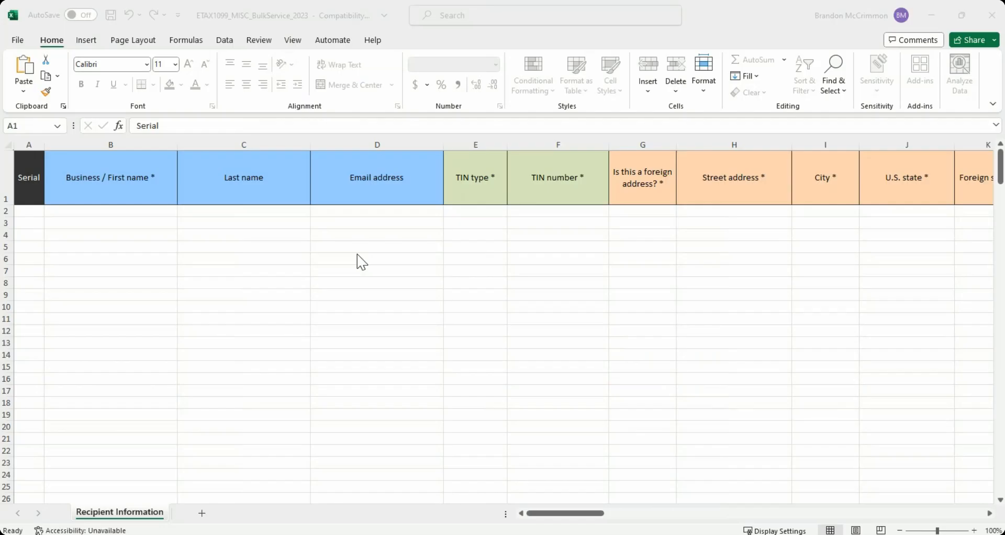
# In row 2 of the recipient template, enter Orange red as the business name and fill in the contact's email address.
pyautogui.click(91, 192)
pyautogui.click(86, 212)
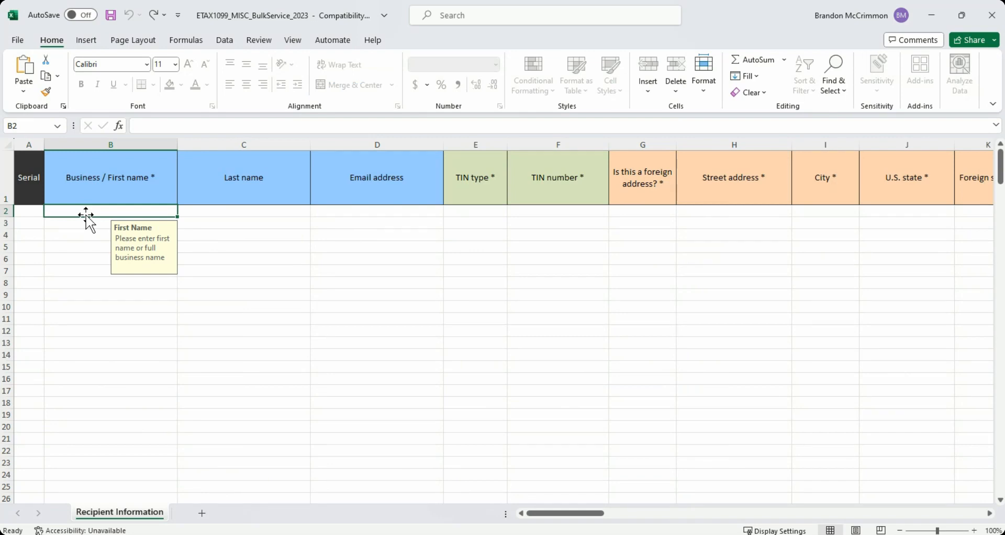
pyautogui.write('Orange ')
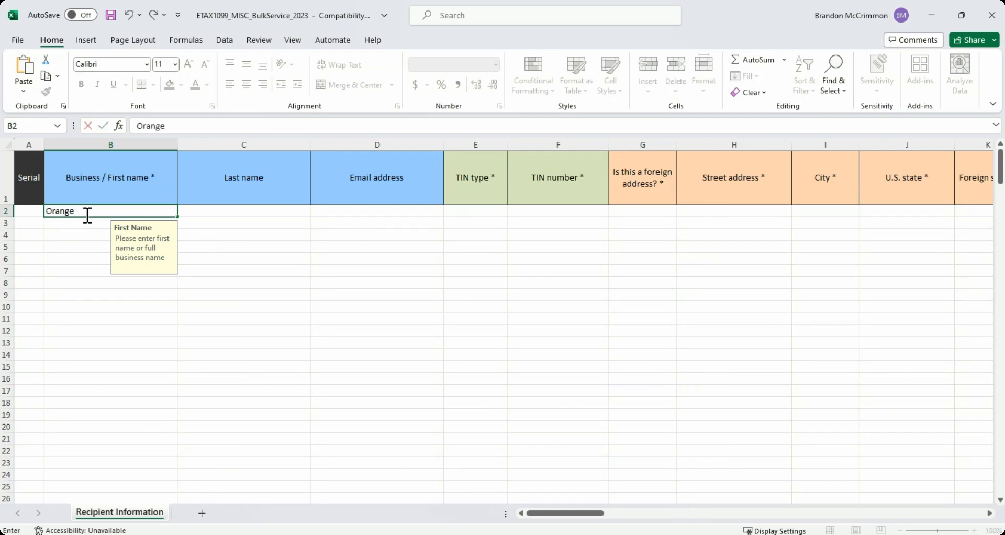
pyautogui.write('red')
pyautogui.click(250, 212)
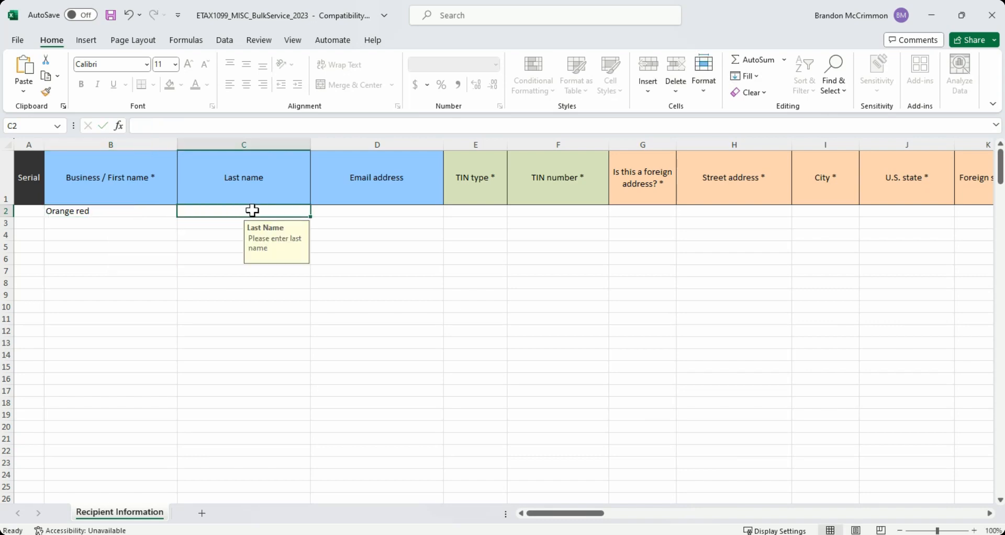
pyautogui.click(337, 211)
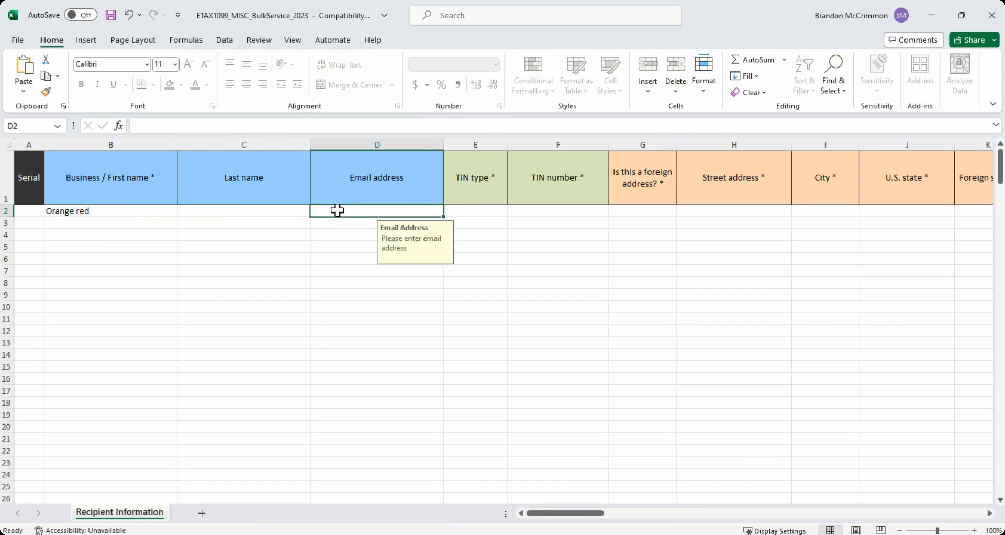
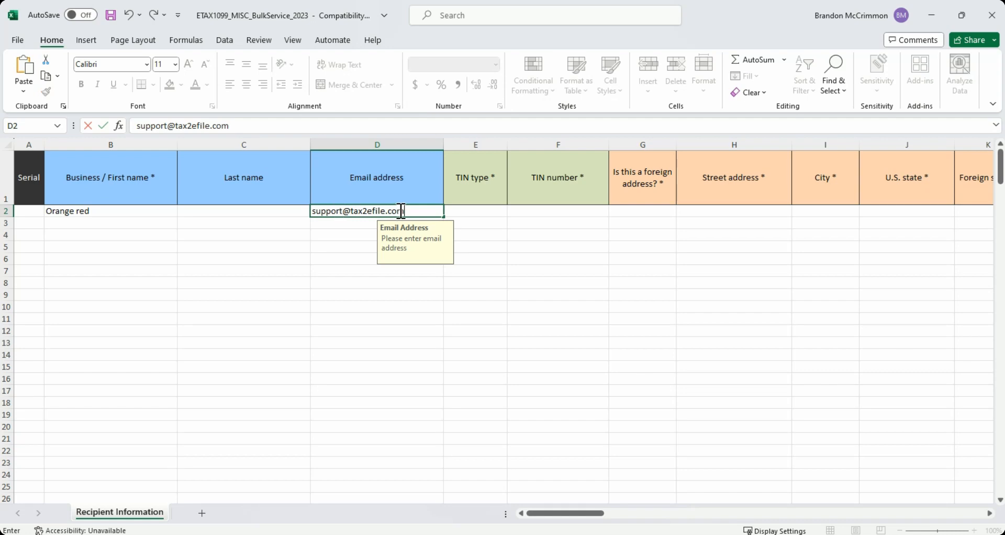
pyautogui.press('Tab')
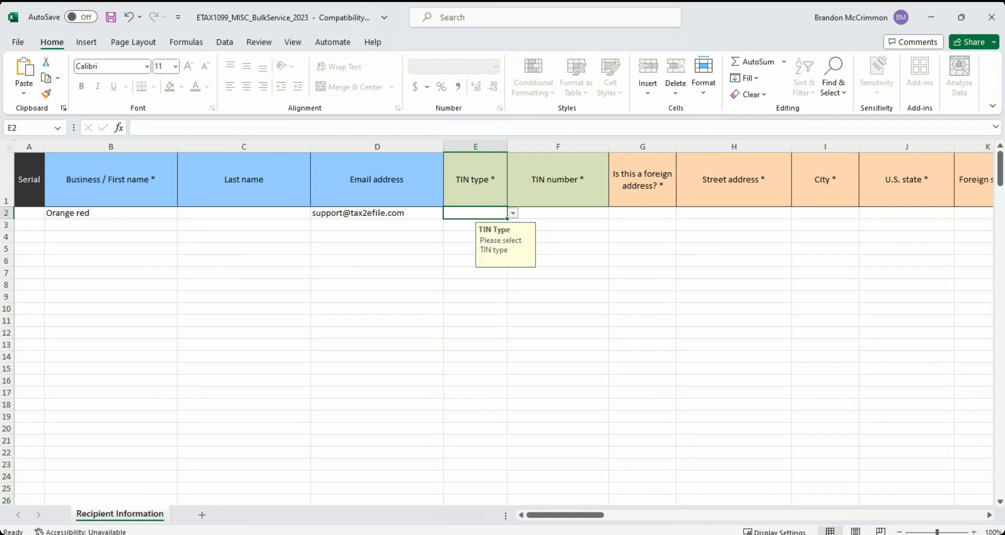
# Set the recipient's TIN type to EIN and enter the nine-digit TIN number without dashes.
pyautogui.click(489, 234)
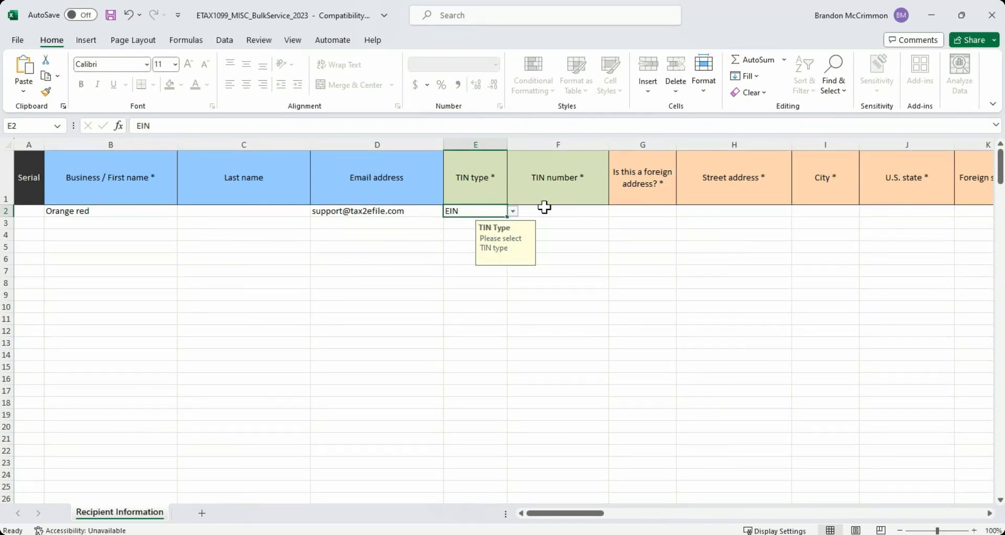
pyautogui.click(564, 209)
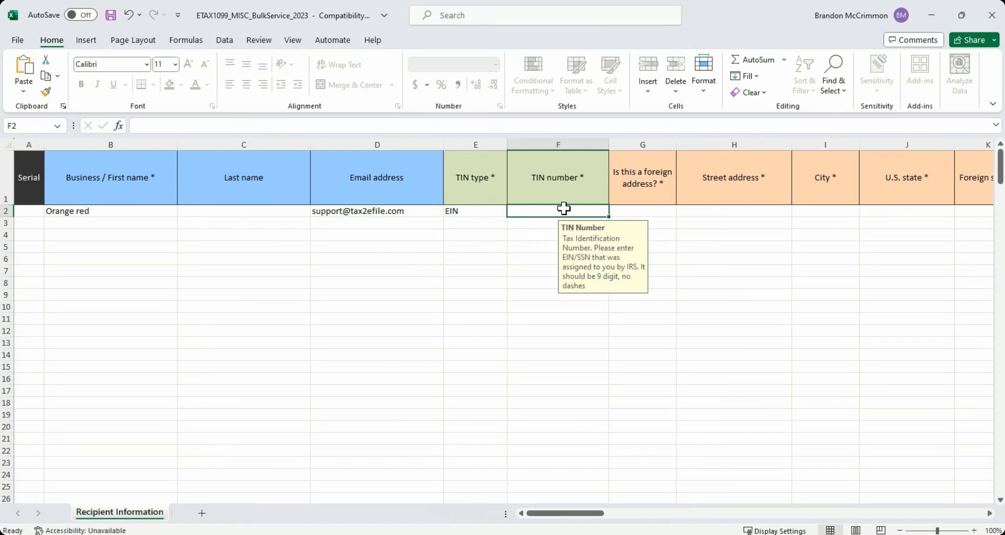
pyautogui.write('999999999')
pyautogui.press('Tab')
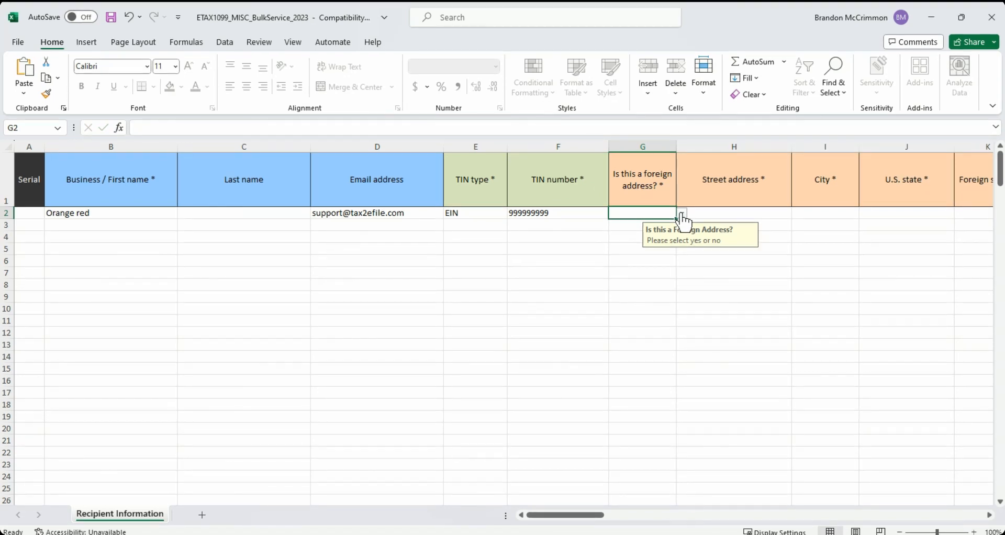
# Set the foreign address question to No and enter the recipient's street address, city and U.S. state.
pyautogui.write('No')
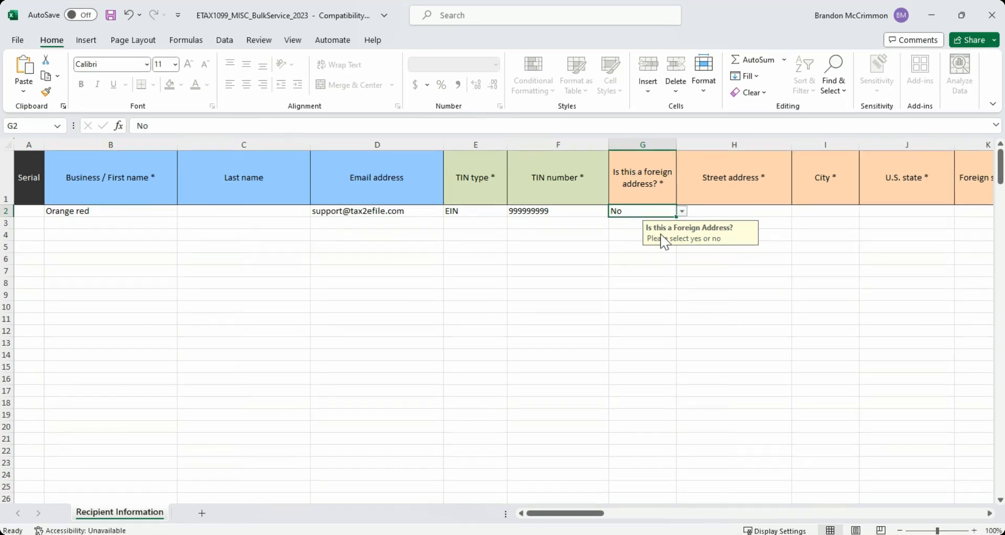
pyautogui.click(700, 211)
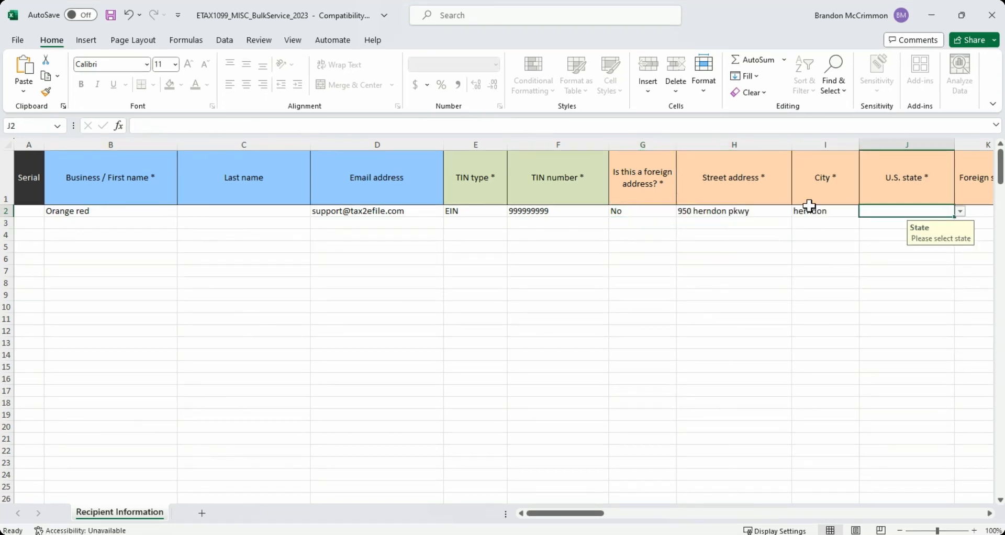
pyautogui.write('Vi')
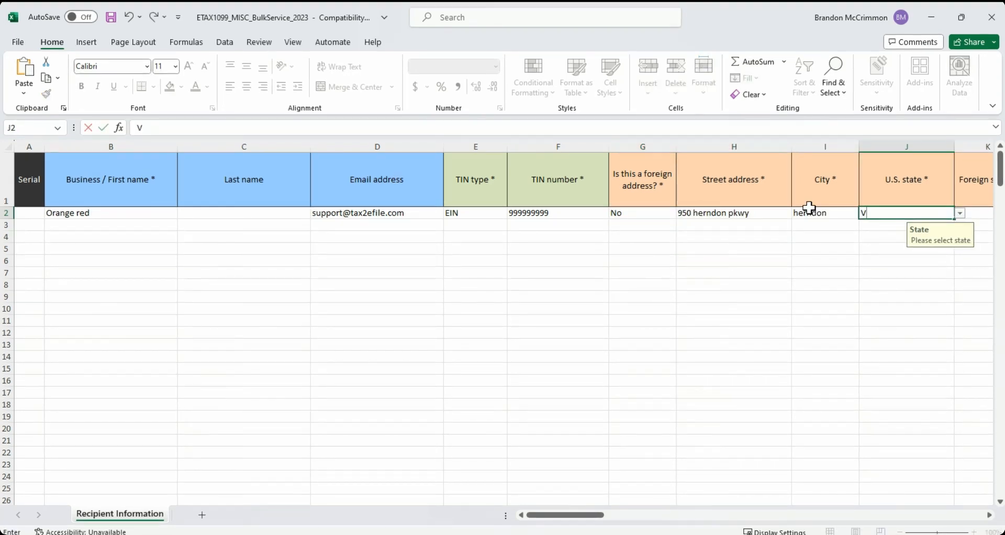
pyautogui.write('rginia')
pyautogui.press('Tab')
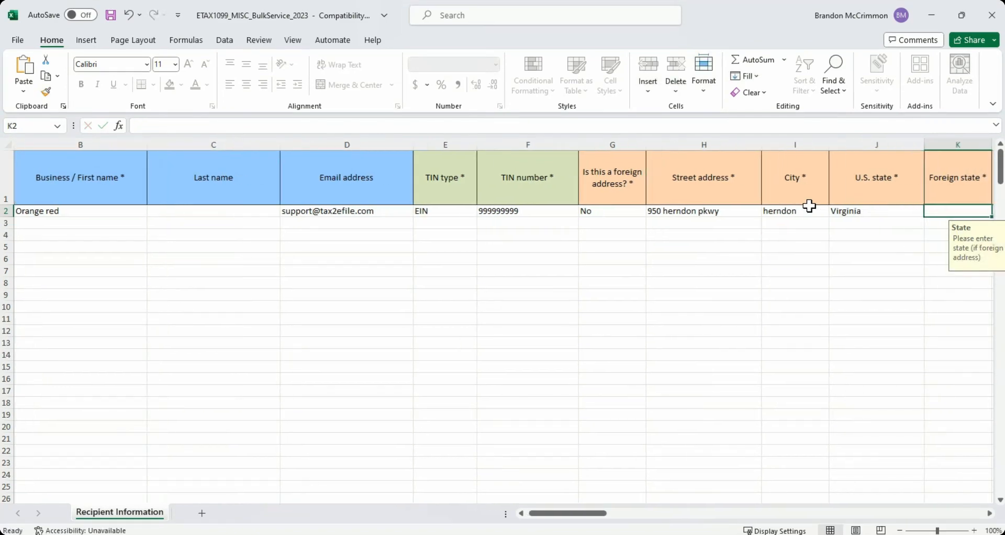
# Enter the recipient's ZIP code in row 2, leaving the foreign state and country blank.
pyautogui.moveTo(599, 514); pyautogui.dragTo(648, 502)
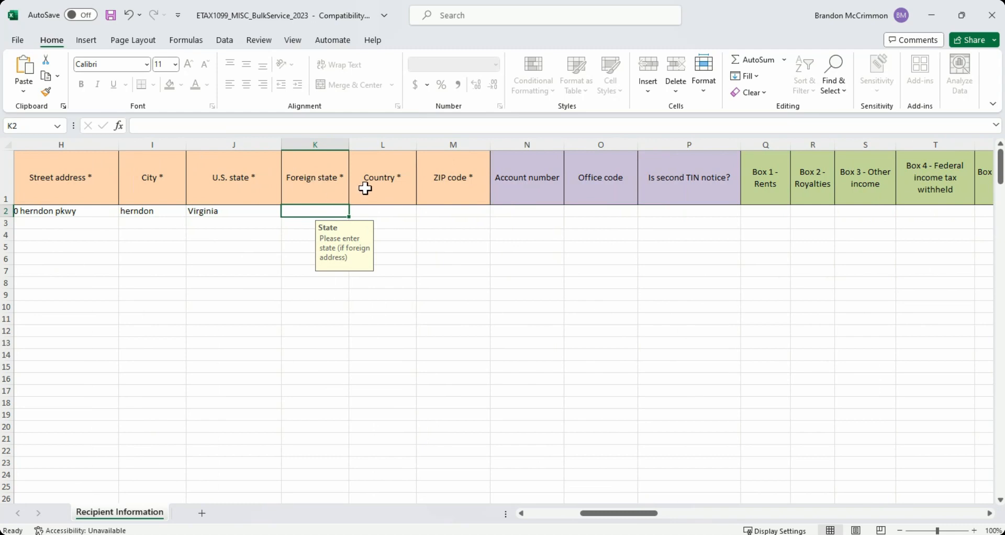
pyautogui.click(365, 187)
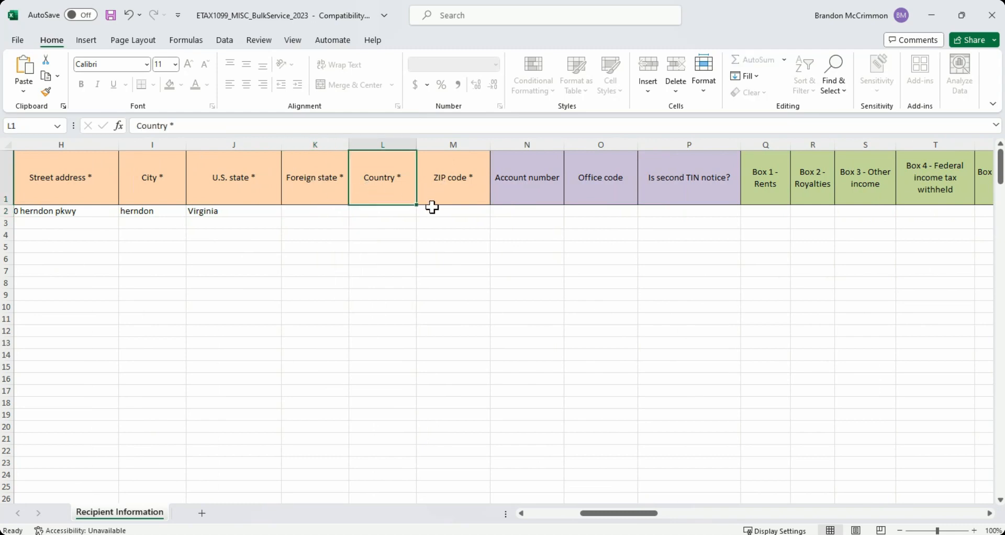
pyautogui.click(439, 210)
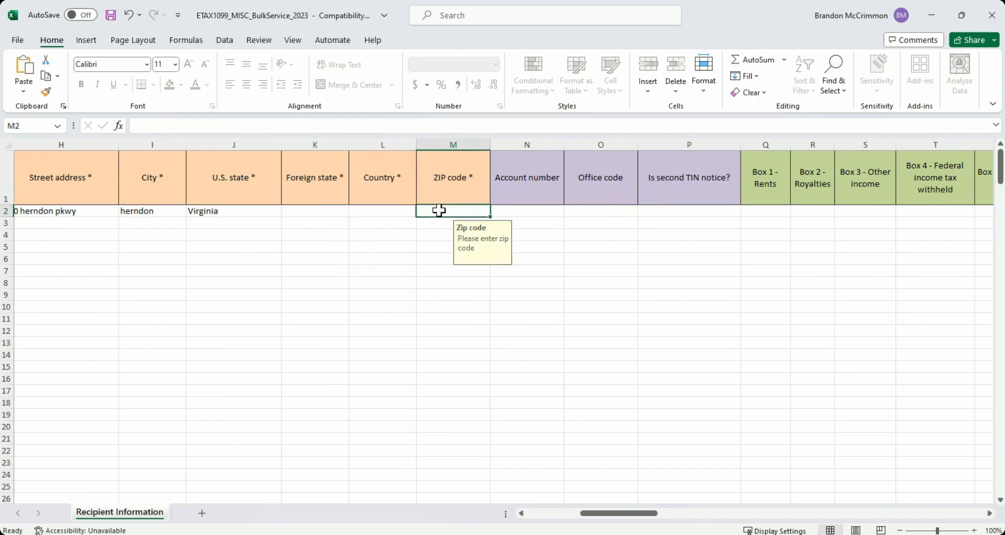
pyautogui.write('20170')
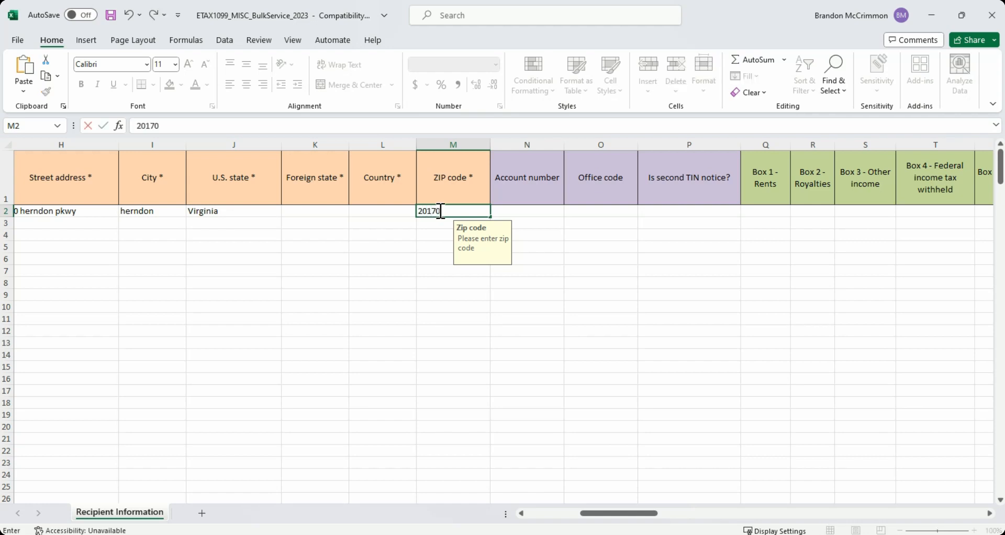
# Leave the account number and office code blank and set the second TIN notice to No in row 2.
pyautogui.click(533, 197)
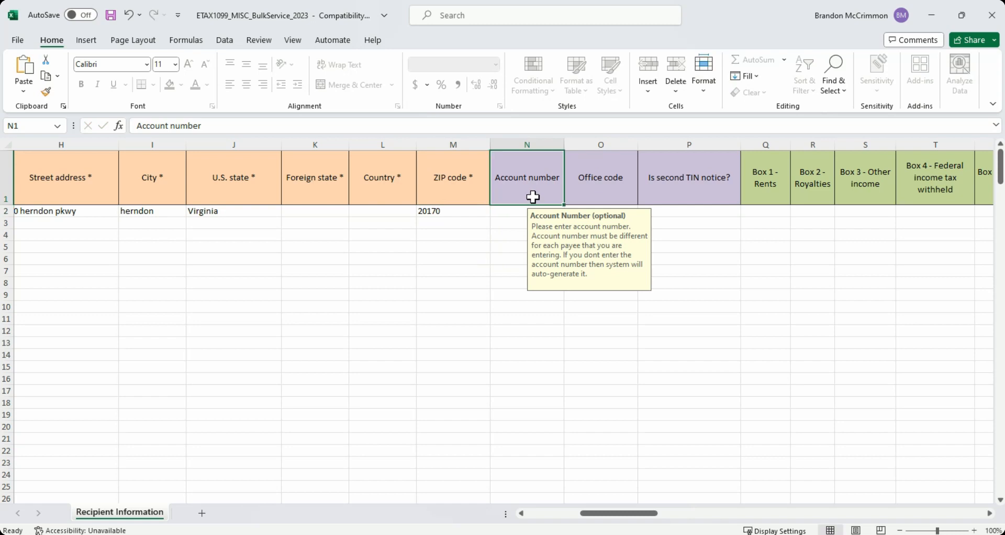
pyautogui.click(595, 197)
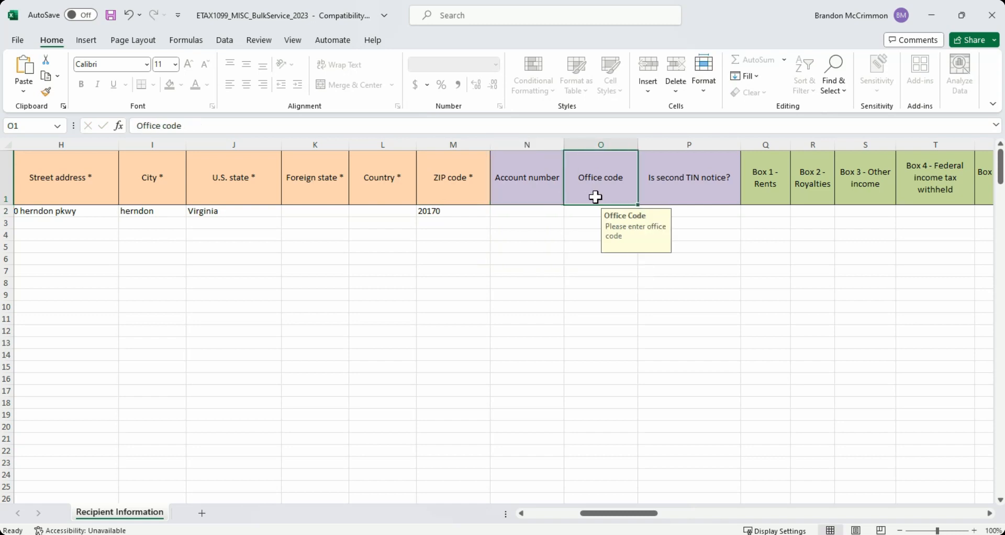
pyautogui.click(651, 198)
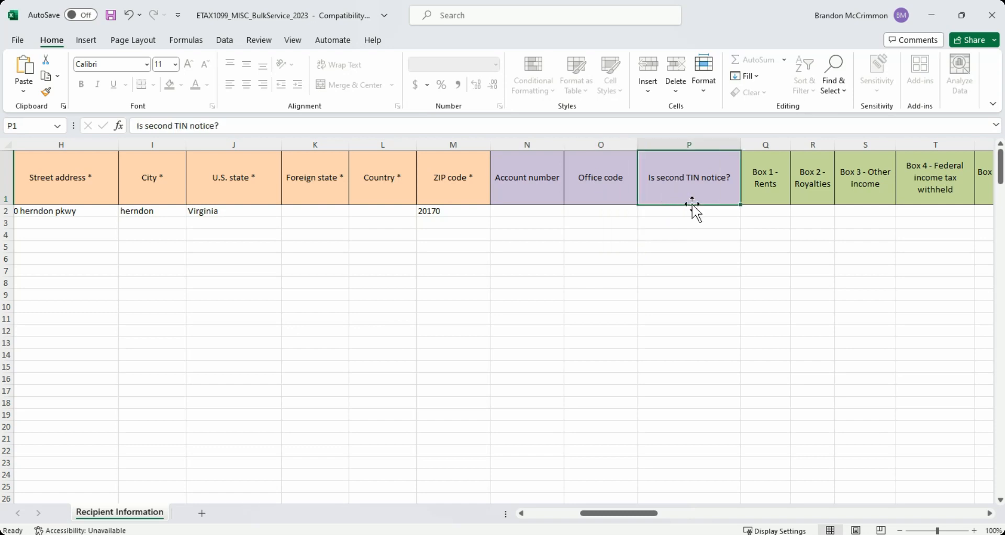
pyautogui.click(707, 216)
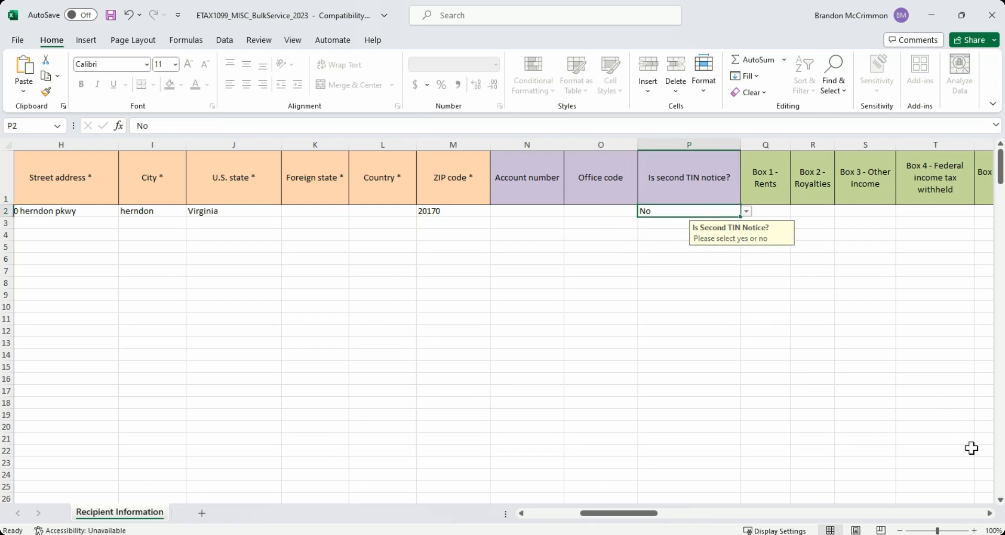
# Enter the recipient's amounts in row 2: 700 for rents, 800 for royalties and 5000 for other income.
pyautogui.click(991, 514)
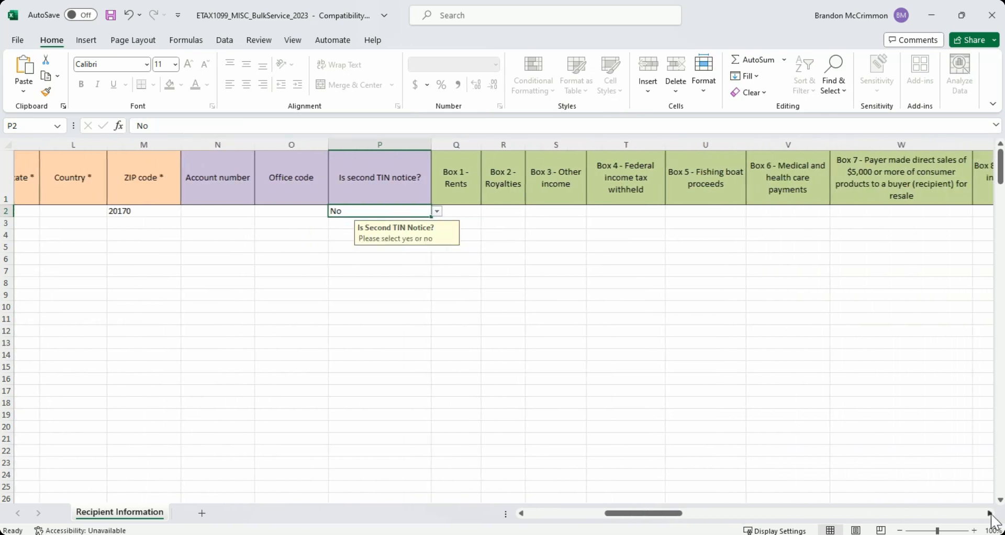
pyautogui.click(990, 513)
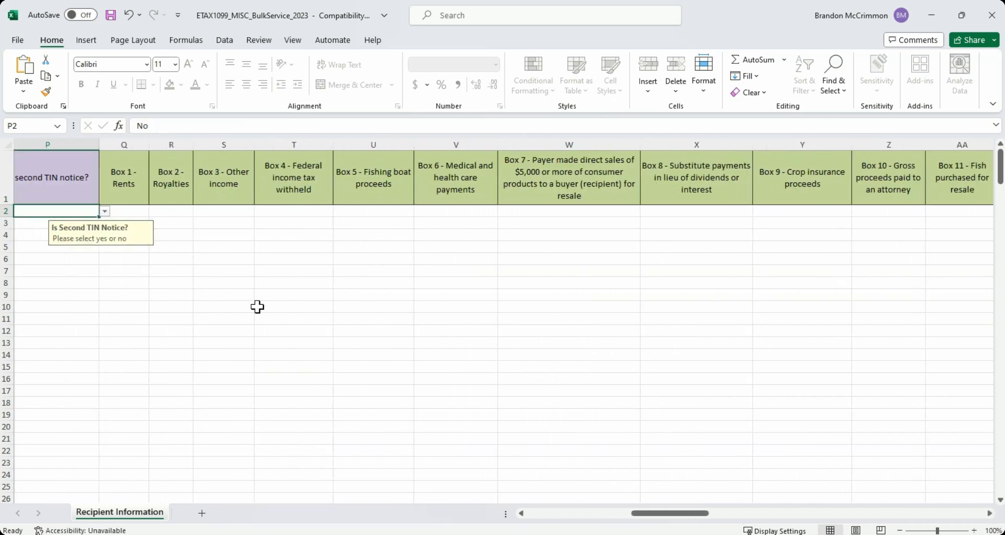
pyautogui.click(139, 212)
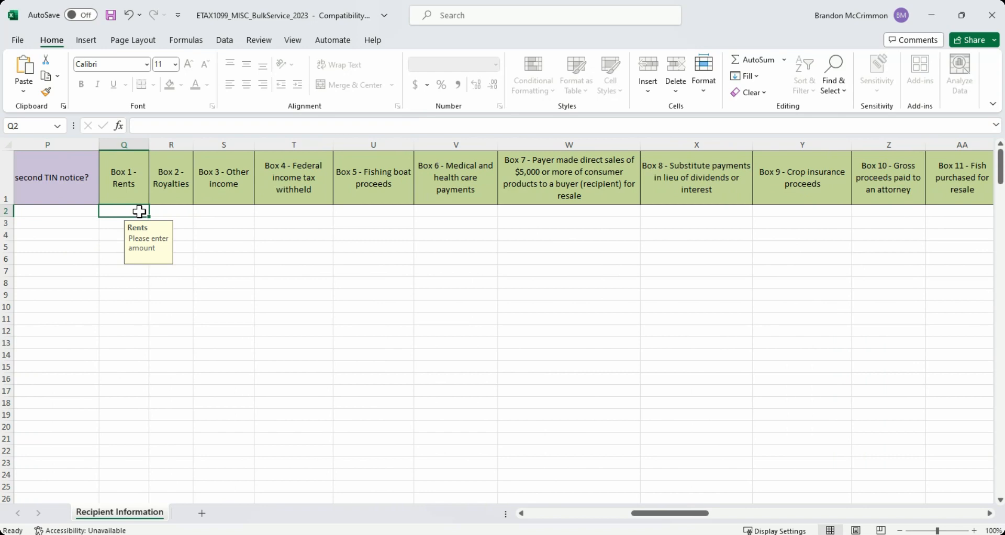
pyautogui.write('700')
pyautogui.press('Tab')
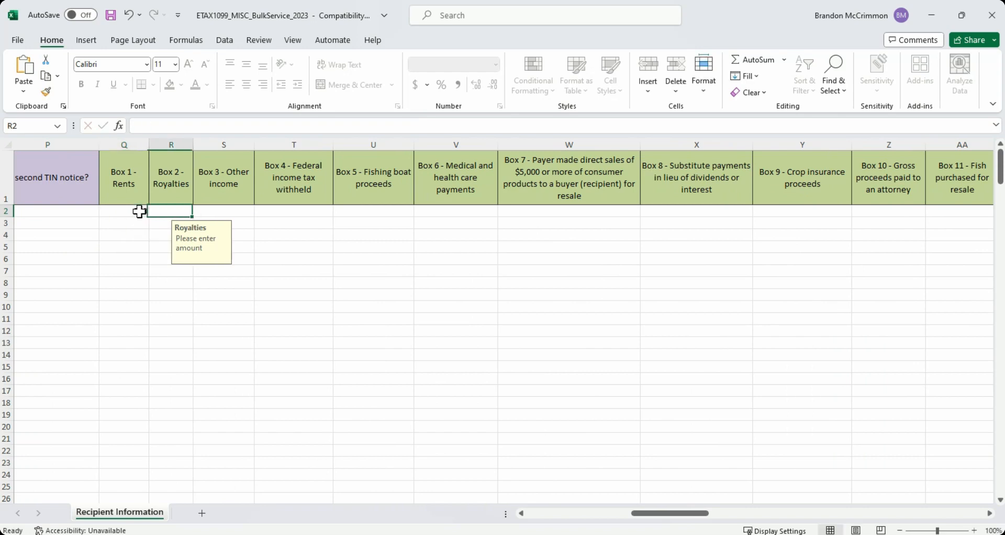
pyautogui.write('800')
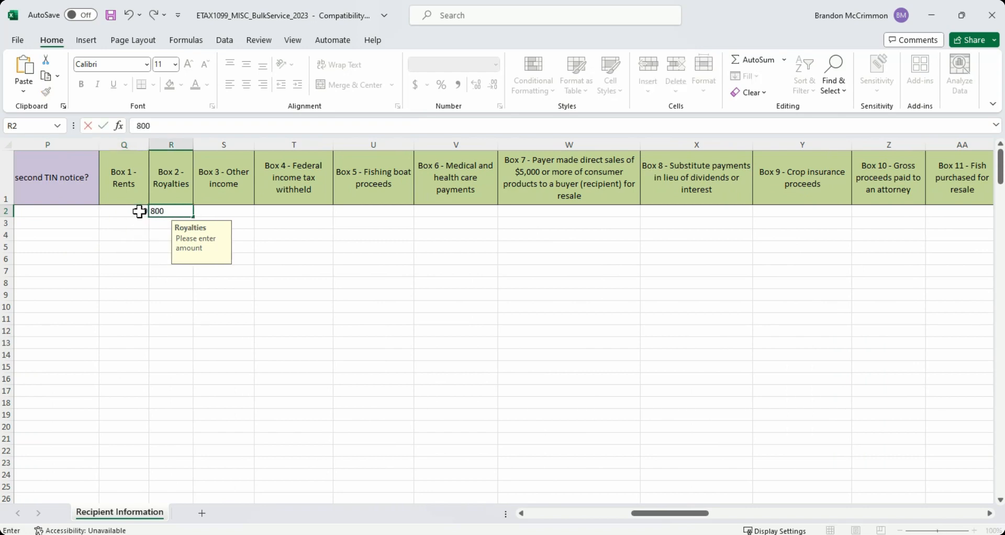
pyautogui.press('Tab')
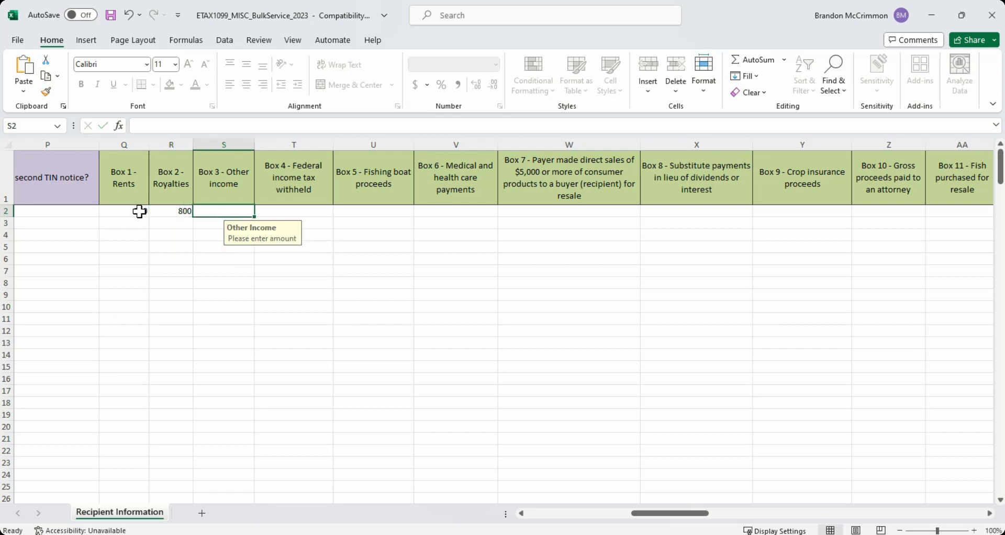
pyautogui.write('5000')
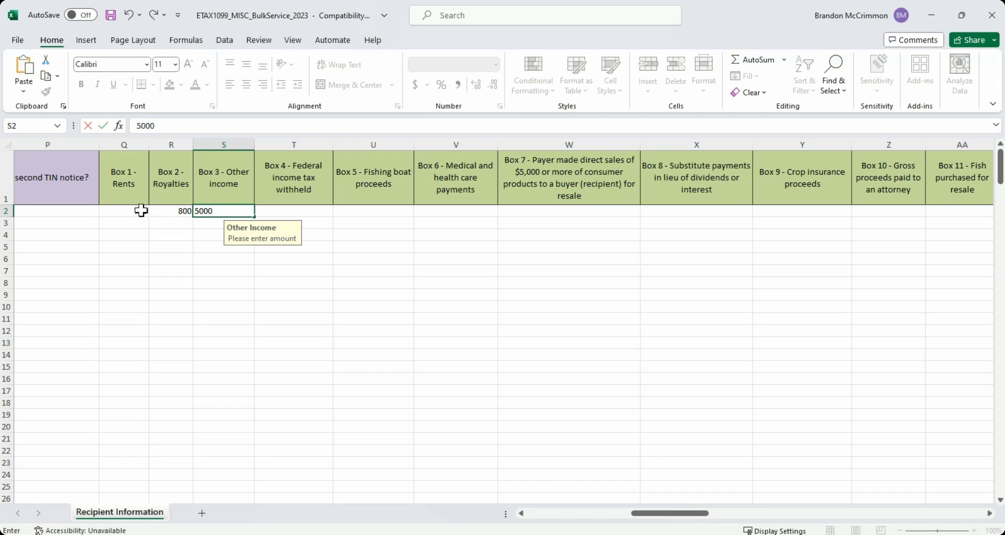
pyautogui.click(251, 259)
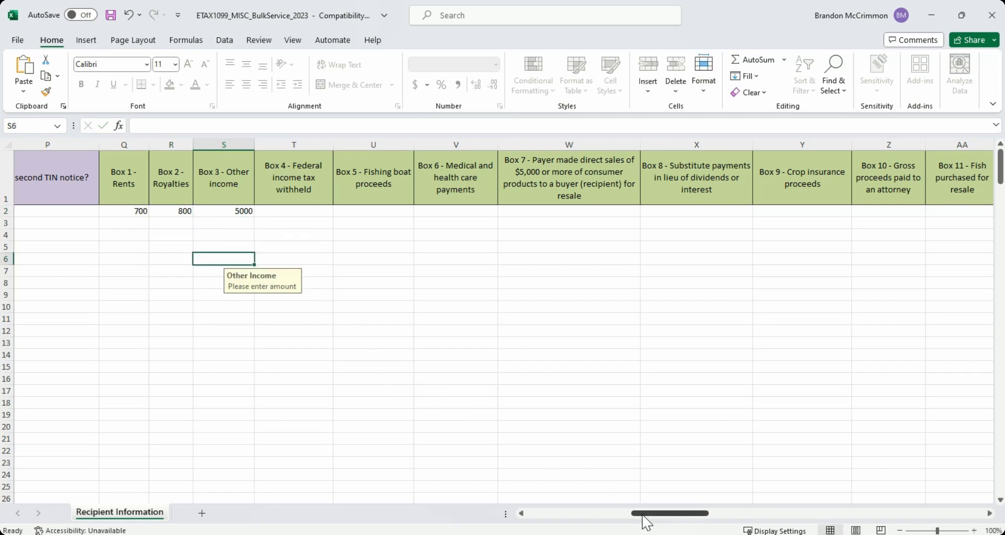
# Check the remaining columns of the template, then save the workbook in its current format despite the compatibility notice.
pyautogui.moveTo(644, 517); pyautogui.dragTo(734, 506)
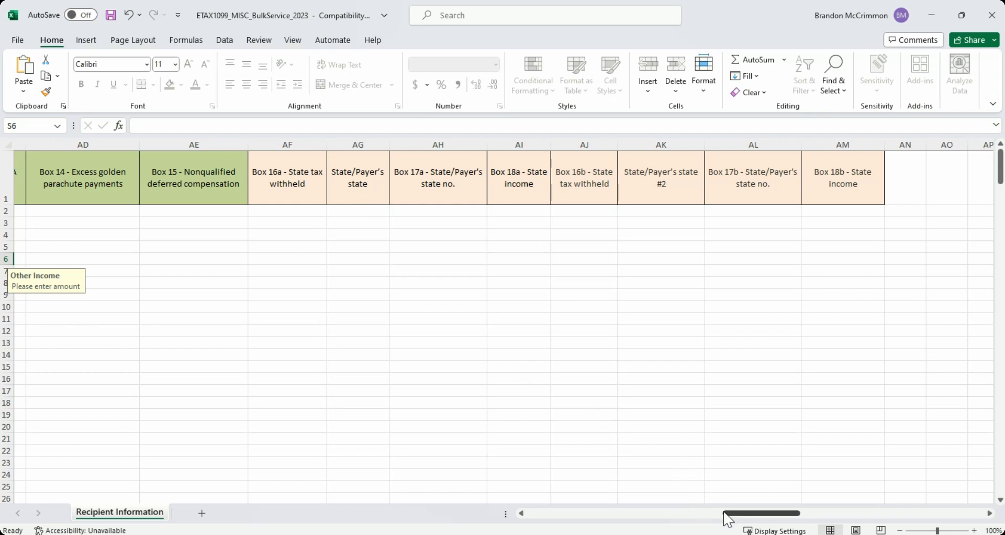
pyautogui.moveTo(729, 516); pyautogui.dragTo(510, 518)
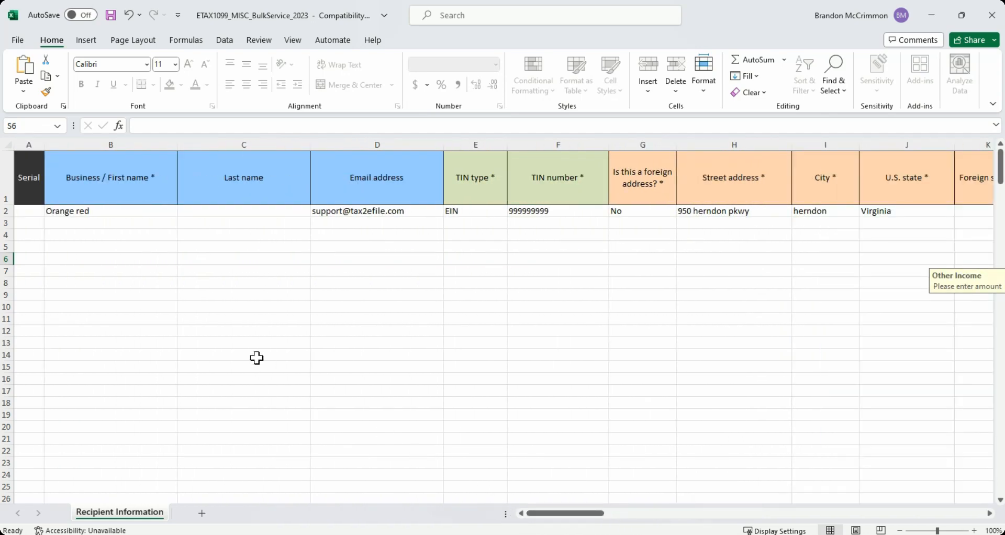
pyautogui.click(314, 307)
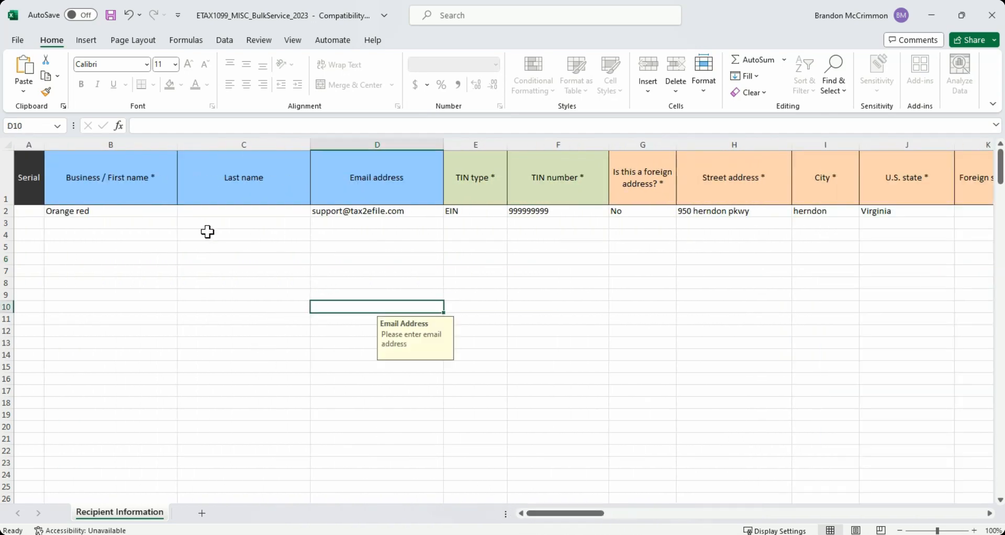
pyautogui.click(110, 20)
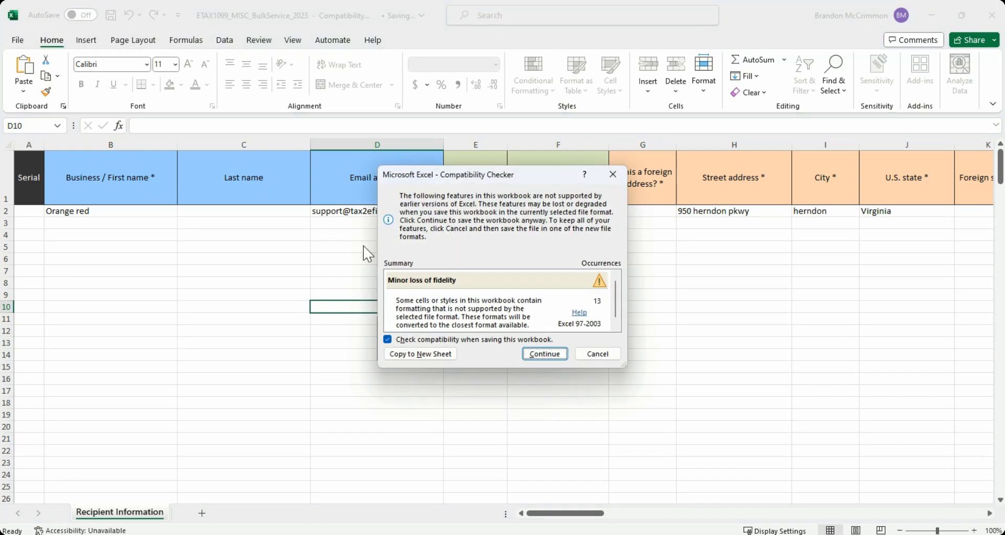
pyautogui.click(533, 355)
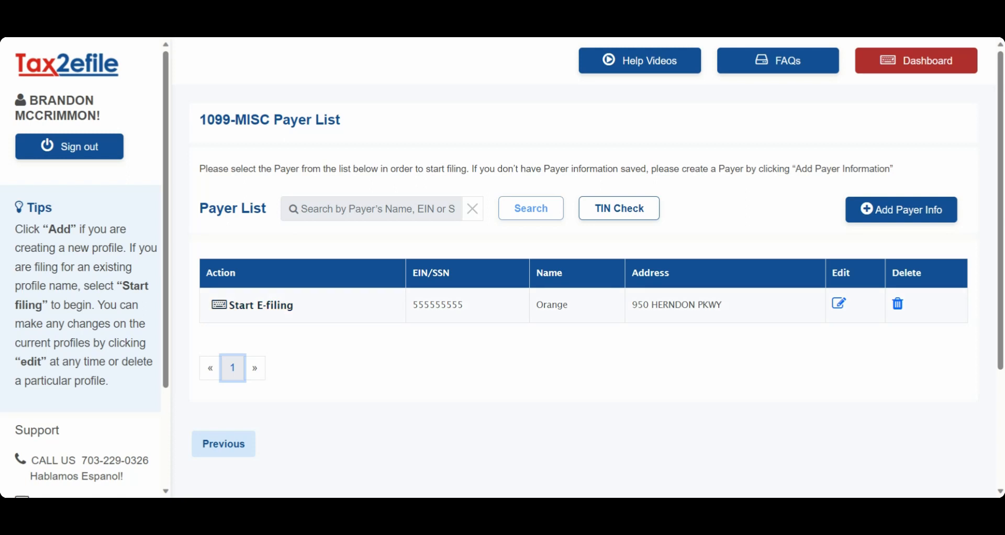
# Switch to Tax2efile, start e-filing for the listed payer and bulk upload the completed recipient template.
pyautogui.click(262, 305)
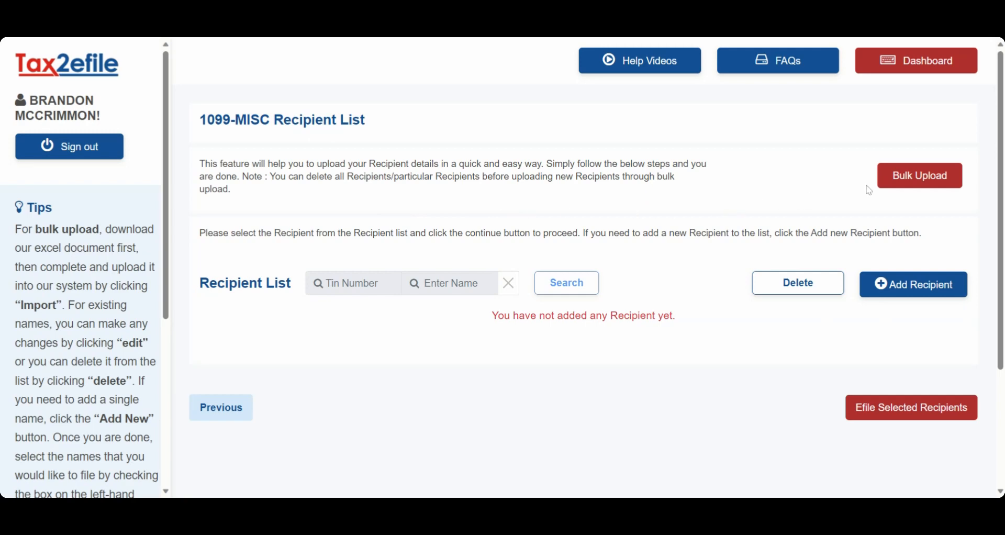
pyautogui.click(890, 184)
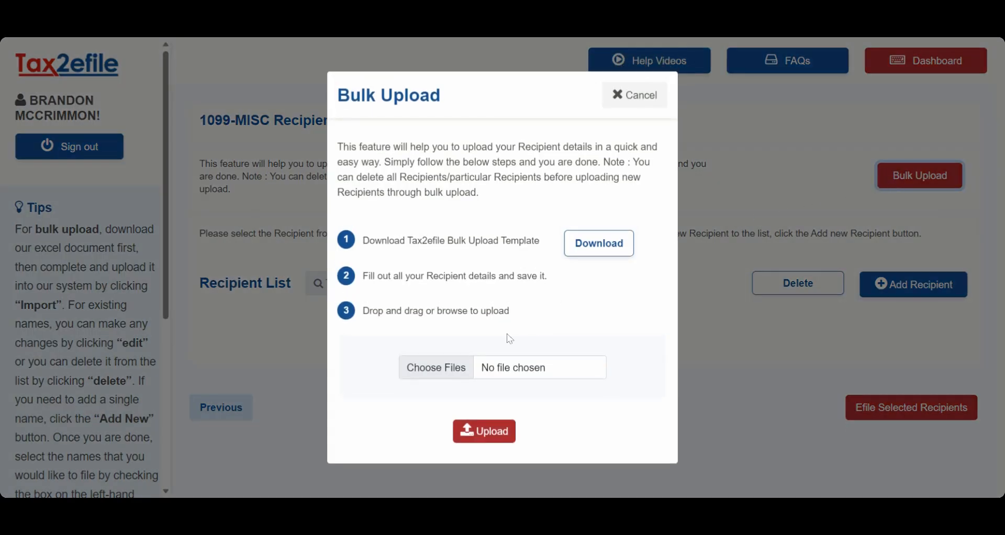
pyautogui.click(436, 367)
pyautogui.click(484, 431)
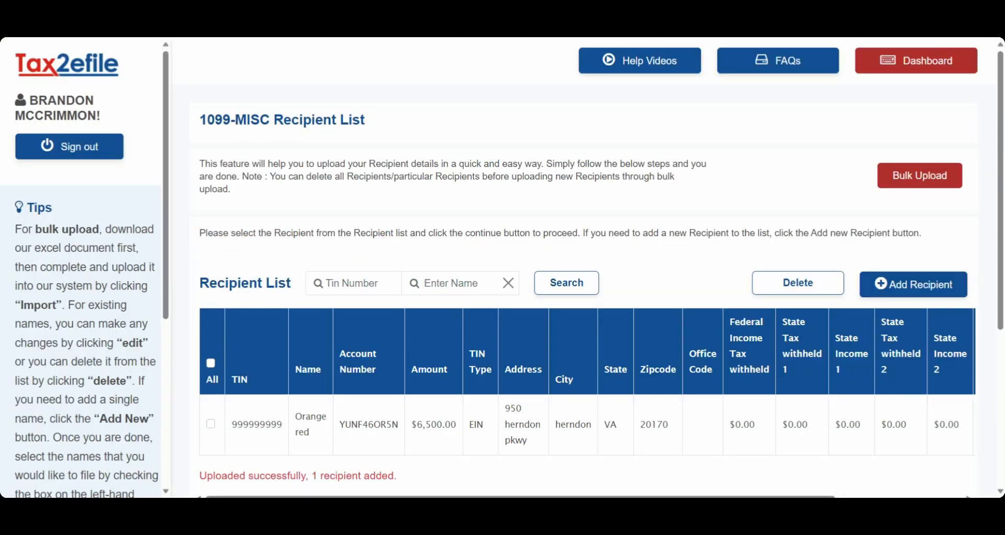
# Select the uploaded recipient for e-filing and save the 1099-MISC review to continue to payment.
pyautogui.scroll(-3, 478, 333)
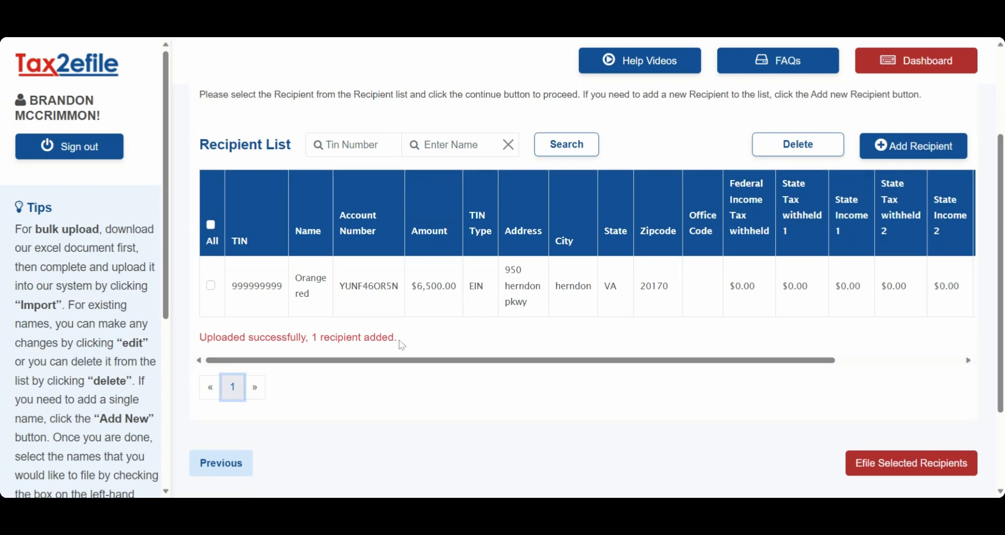
pyautogui.moveTo(404, 344); pyautogui.dragTo(204, 344)
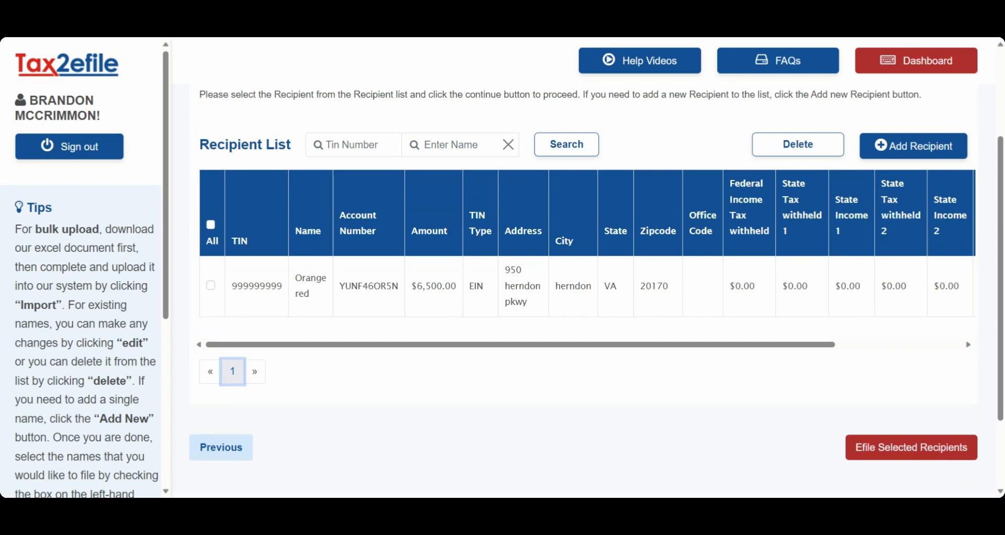
pyautogui.click(210, 285)
pyautogui.click(871, 449)
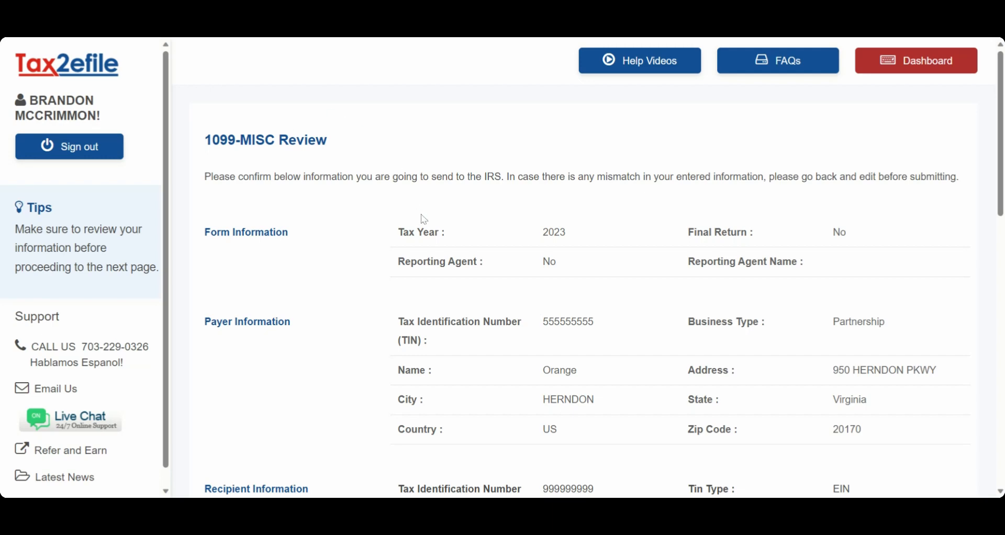
pyautogui.scroll(-15, 508, 232)
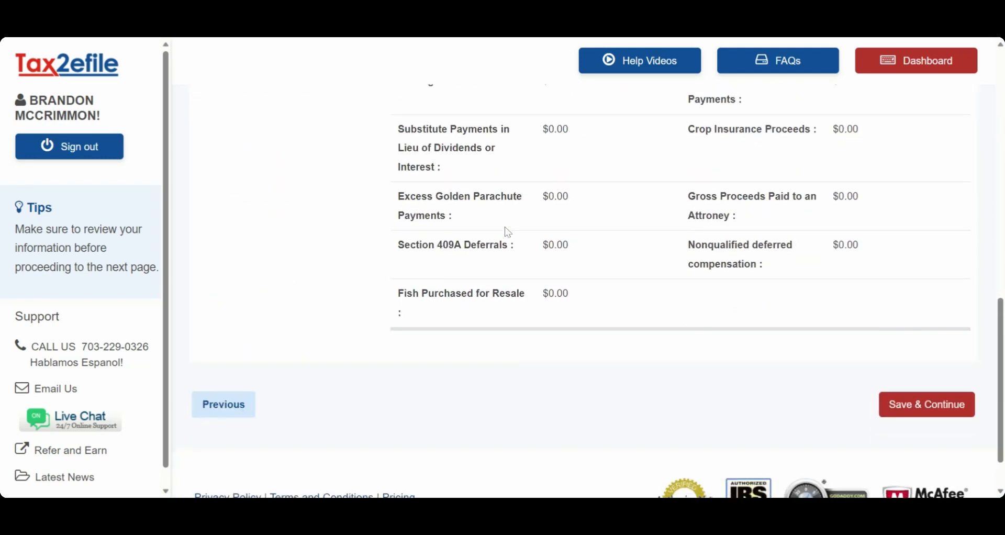
pyautogui.click(928, 406)
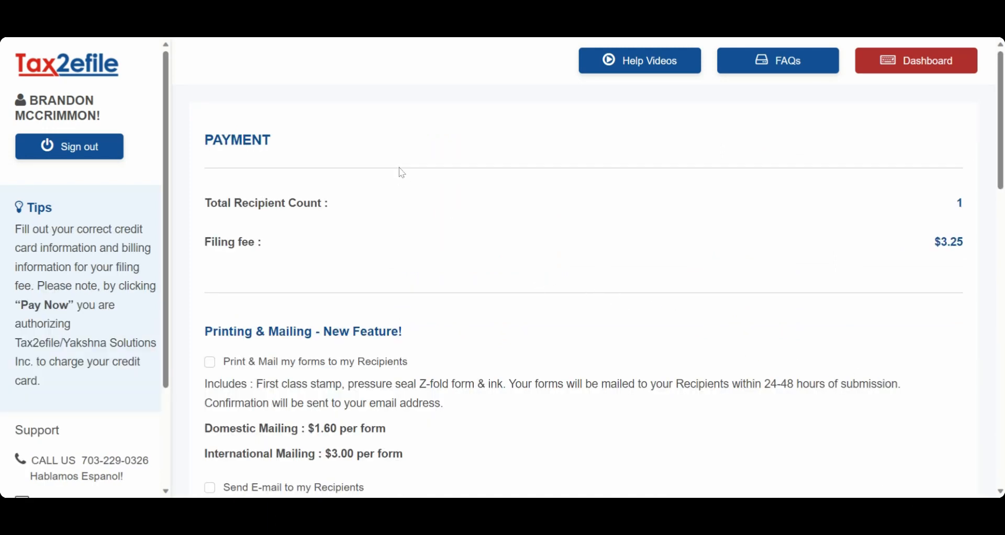
# Examine the payment page's printing and mailing, discount and credit card sections.
pyautogui.scroll(-4, 399, 167)
pyautogui.scroll(-4, 402, 171)
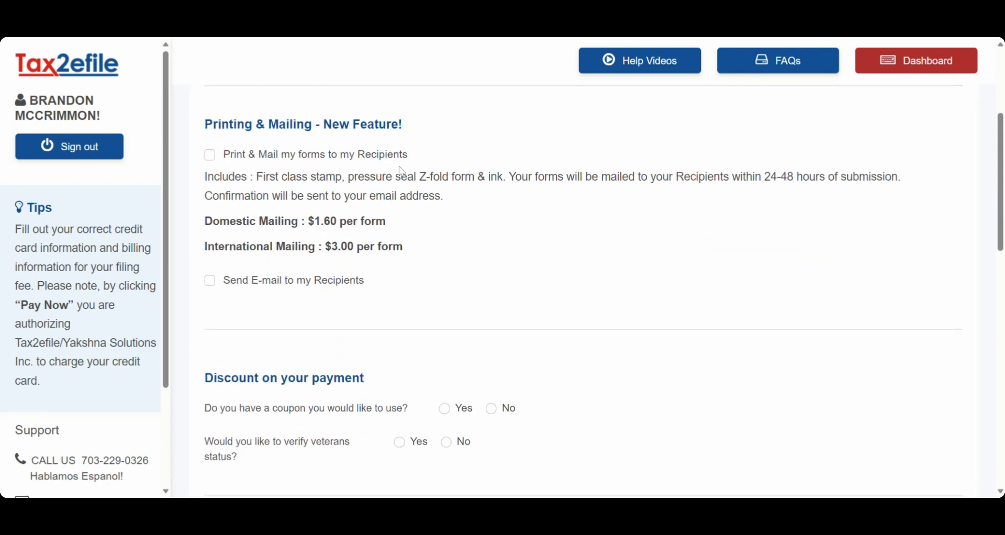
pyautogui.scroll(-9, 416, 179)
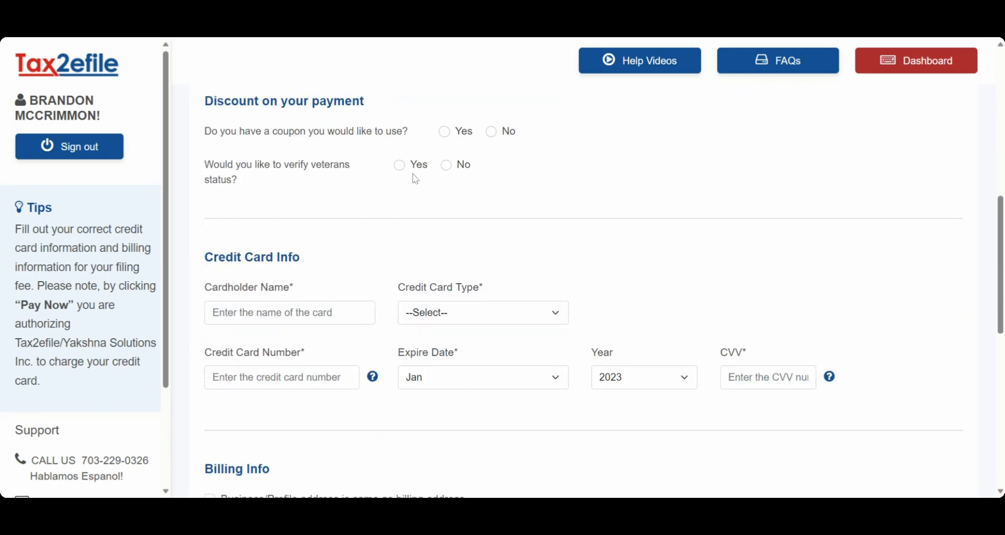